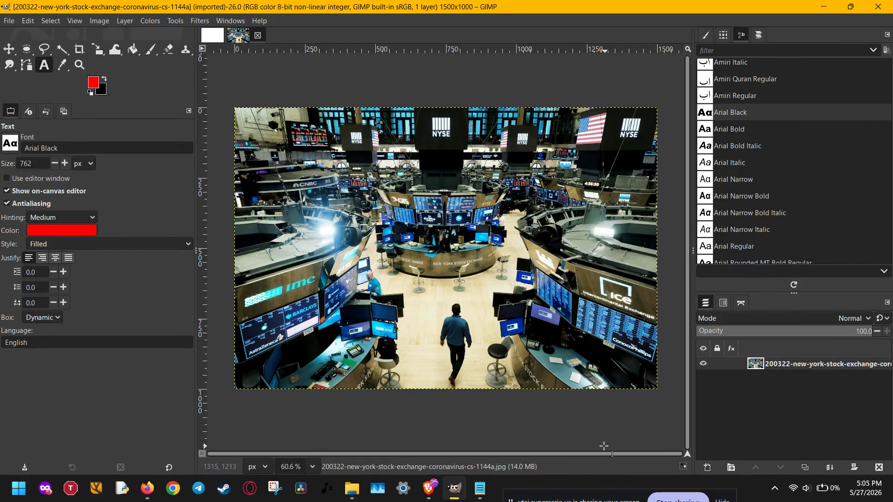
- Add a new 1500 × 1000 px layer filled with transparency above the photo layer
{"action": "left_click", "coordinate": [707, 467]}
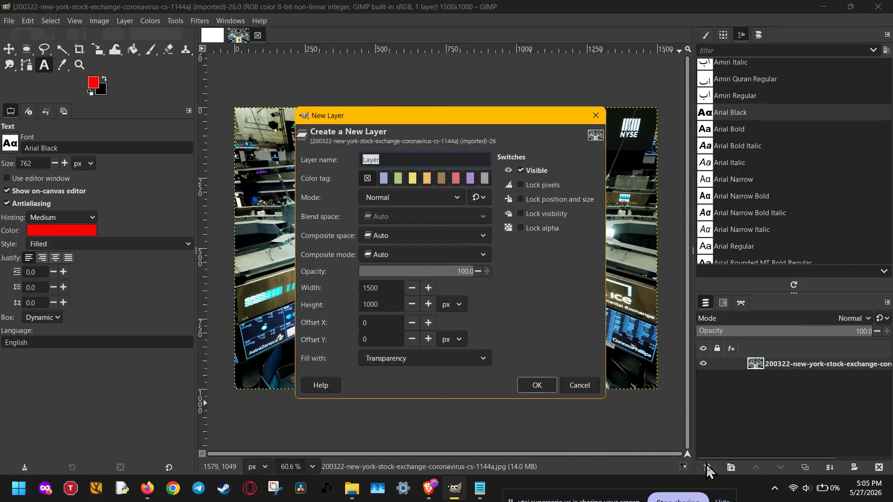
{"action": "left_click", "coordinate": [537, 385]}
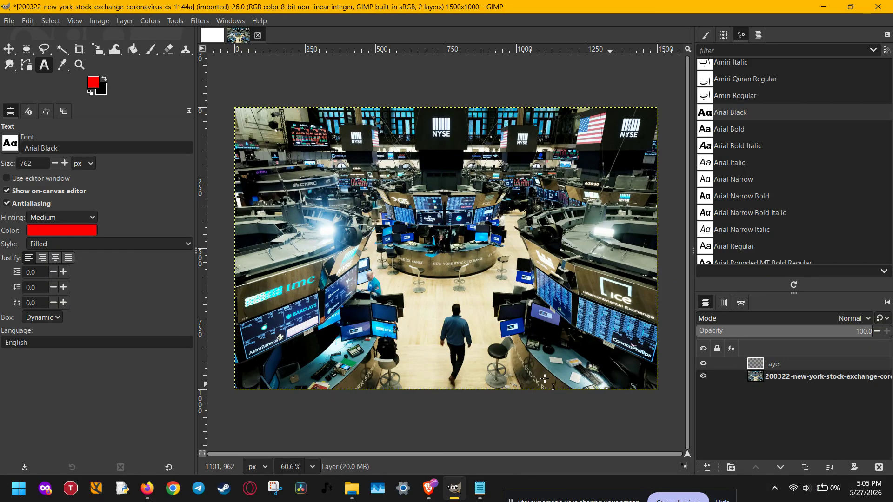
{"action": "left_click", "coordinate": [779, 465]}
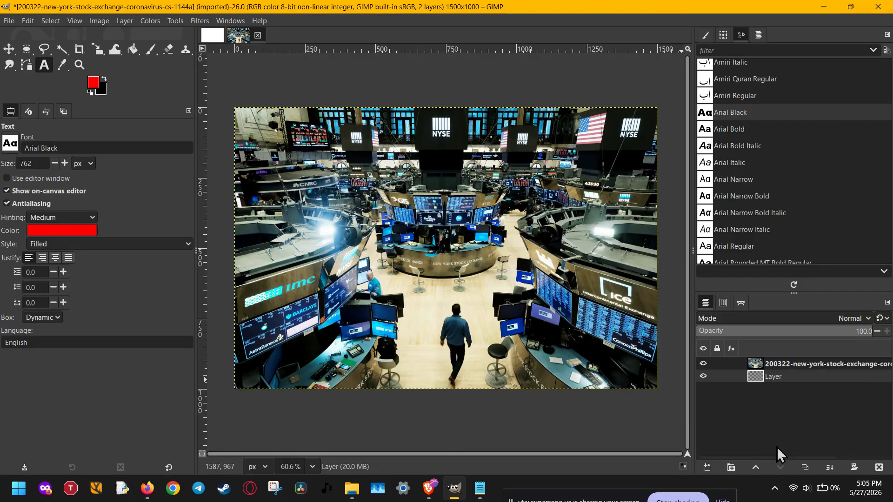
{"action": "left_click", "coordinate": [757, 469]}
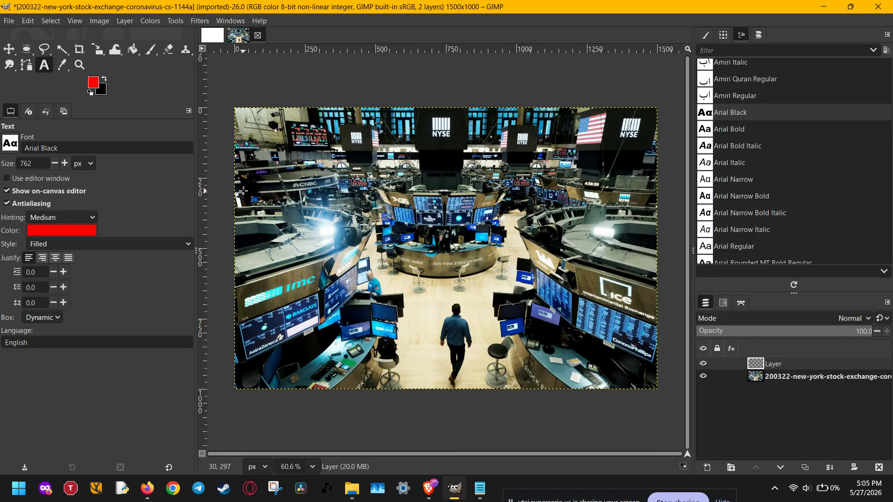
- Bucket-fill the new layer with the red foreground color and lower it beneath the photo layer
{"action": "key", "text": "shift+b"}
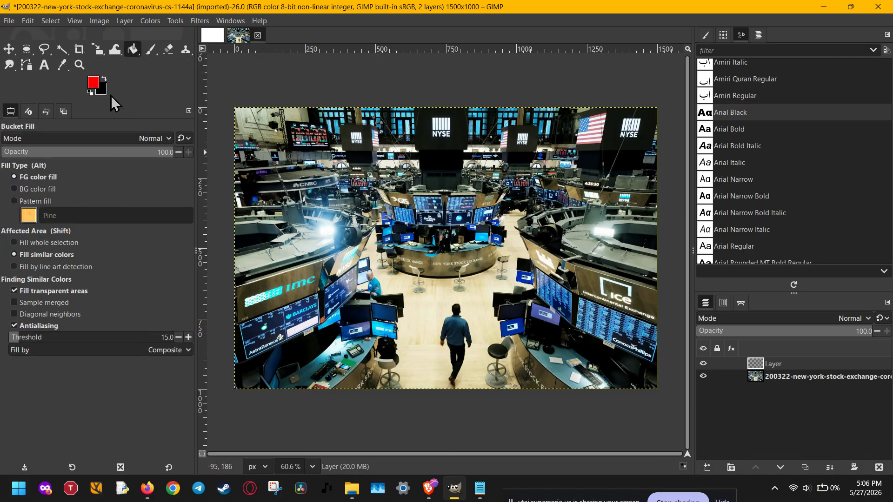
{"action": "left_click", "coordinate": [468, 209]}
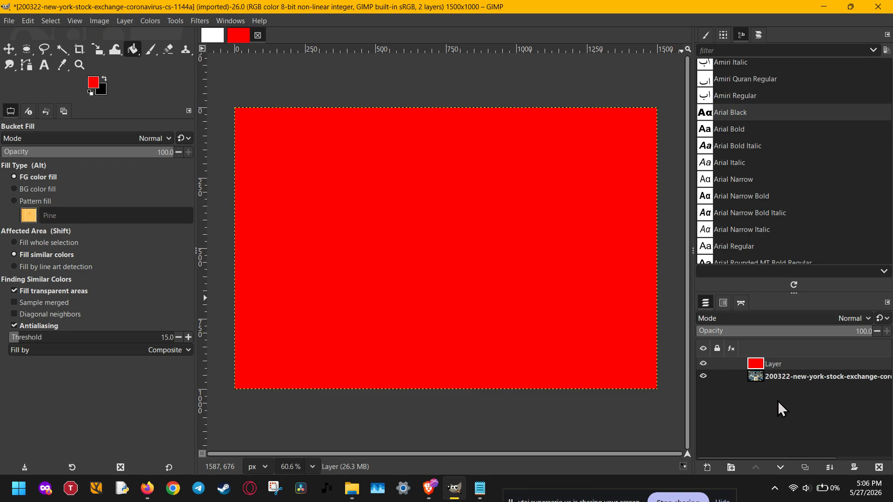
{"action": "left_click", "coordinate": [779, 465]}
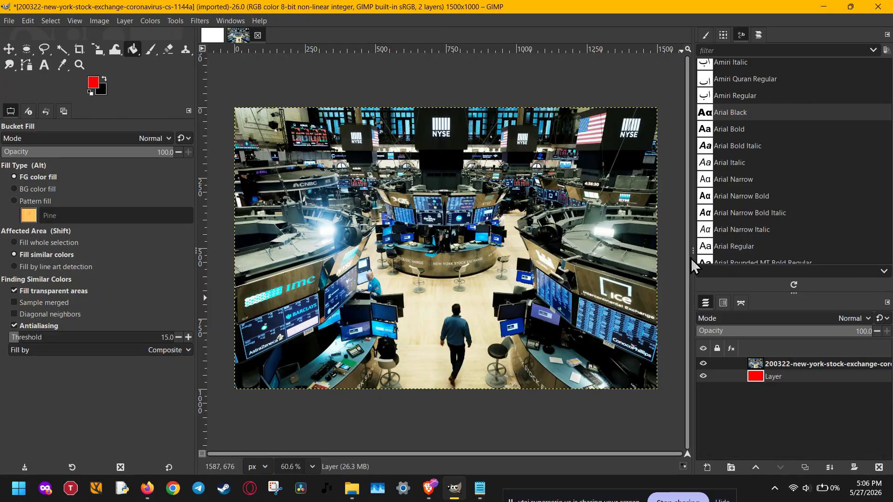
- Add a layer mask initialized to White (full opacity) to the photo layer
{"action": "left_click_drag", "start_coordinate": [692, 250], "coordinate": [668, 252]}
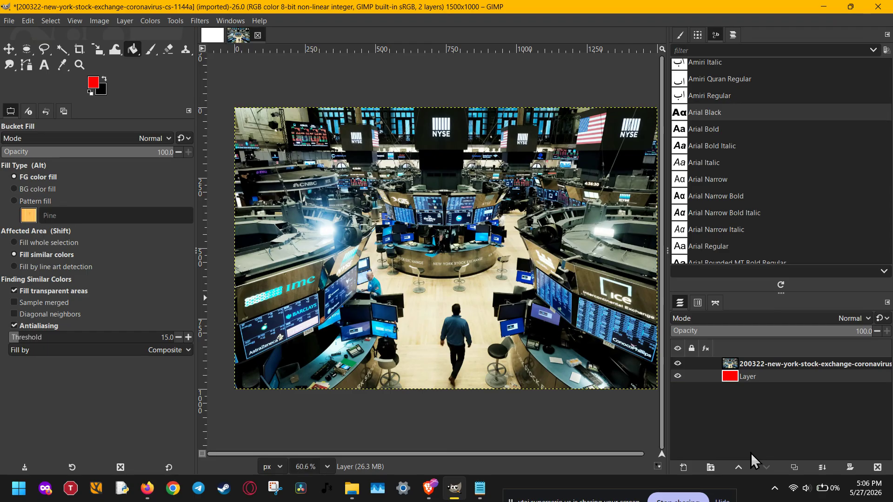
{"action": "right_click", "coordinate": [785, 364]}
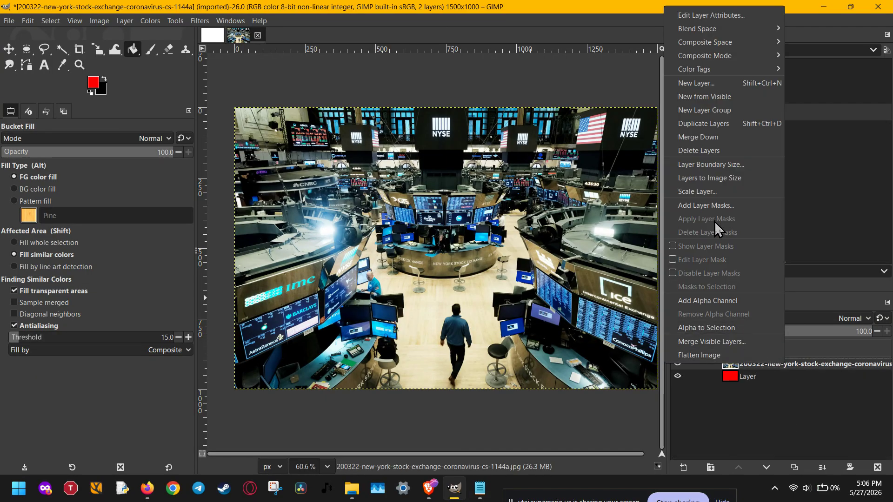
{"action": "left_click", "coordinate": [713, 204]}
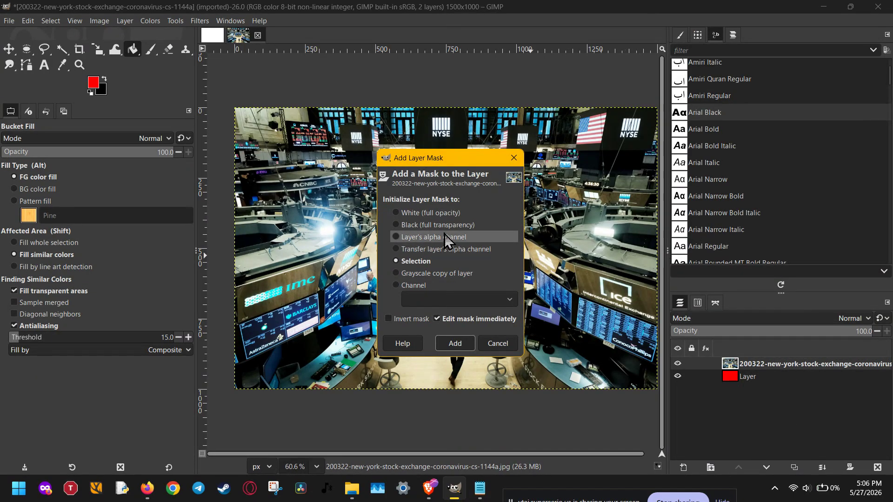
{"action": "left_click", "coordinate": [436, 215]}
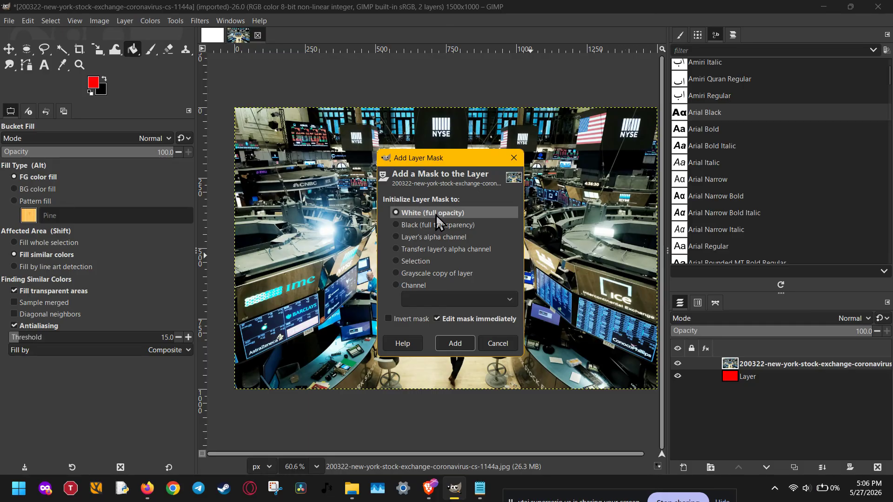
{"action": "left_click", "coordinate": [455, 344]}
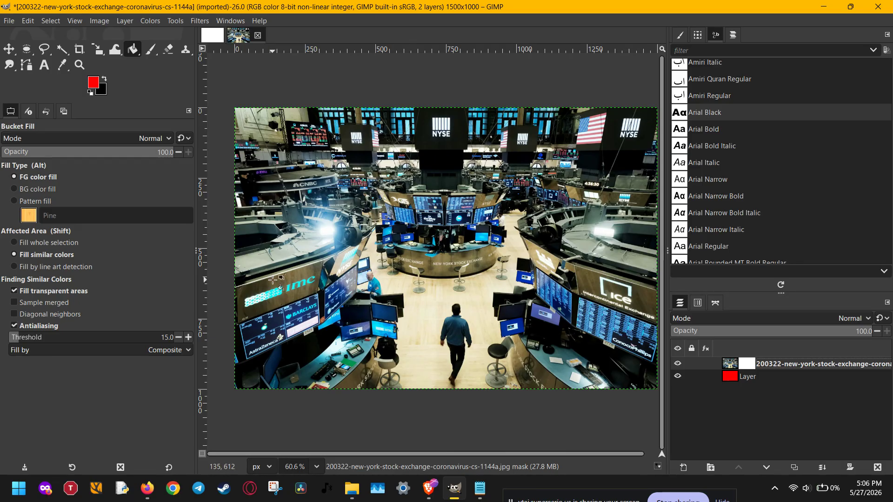
- Activate the Gradient tool with default black and white colors, the FG to BG (RGB) gradient and Linear shape
{"action": "left_click", "coordinate": [175, 21]}
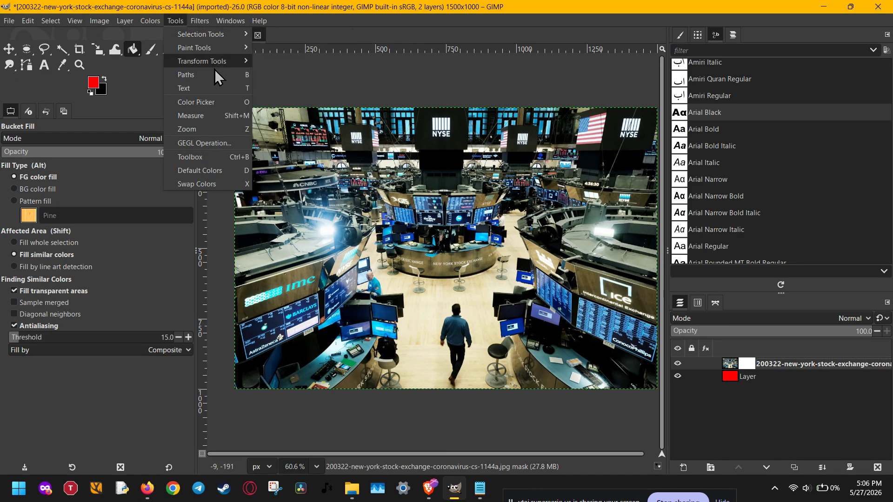
{"action": "mouse_move", "coordinate": [224, 48]}
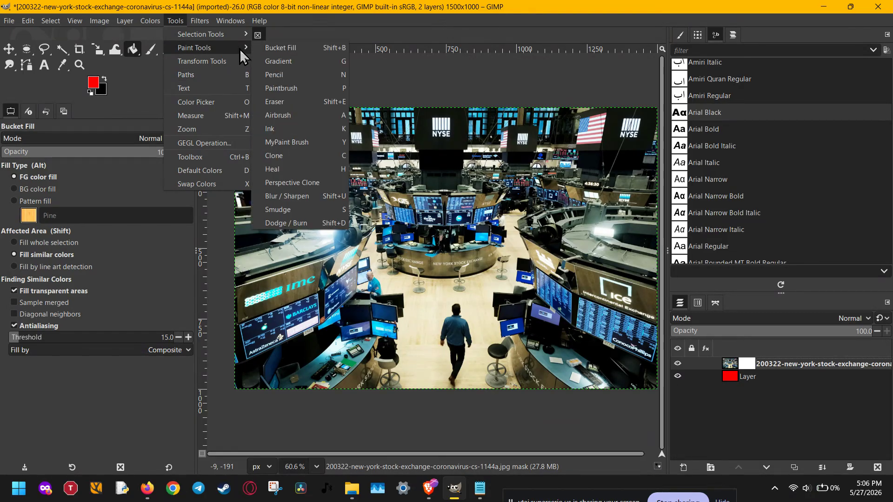
{"action": "left_click", "coordinate": [294, 61]}
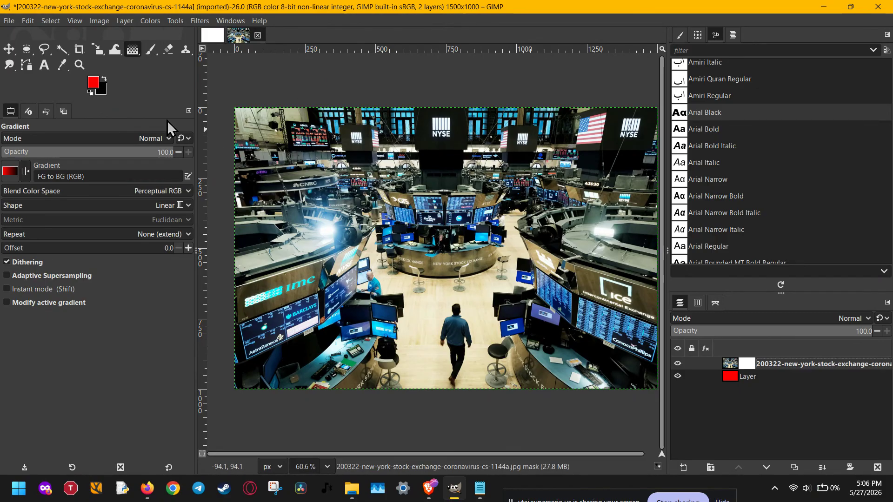
{"action": "key", "text": "d"}
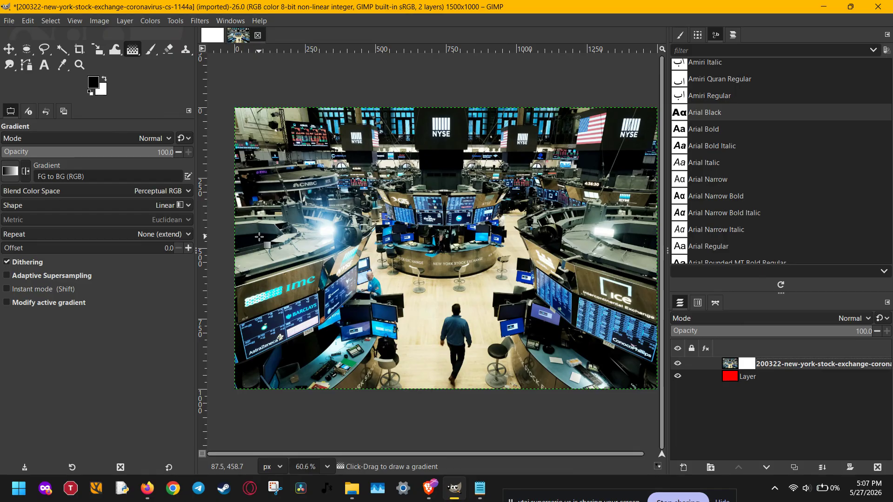
{"action": "left_click", "coordinate": [14, 180]}
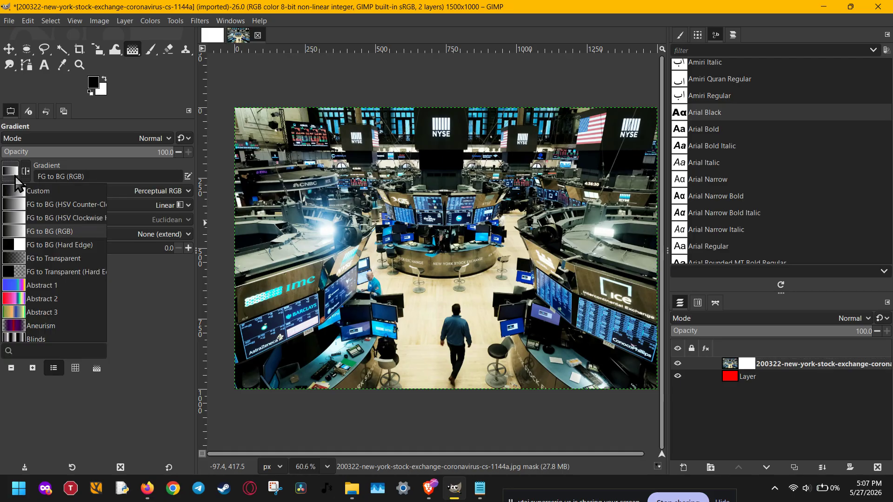
{"action": "left_click", "coordinate": [163, 306]}
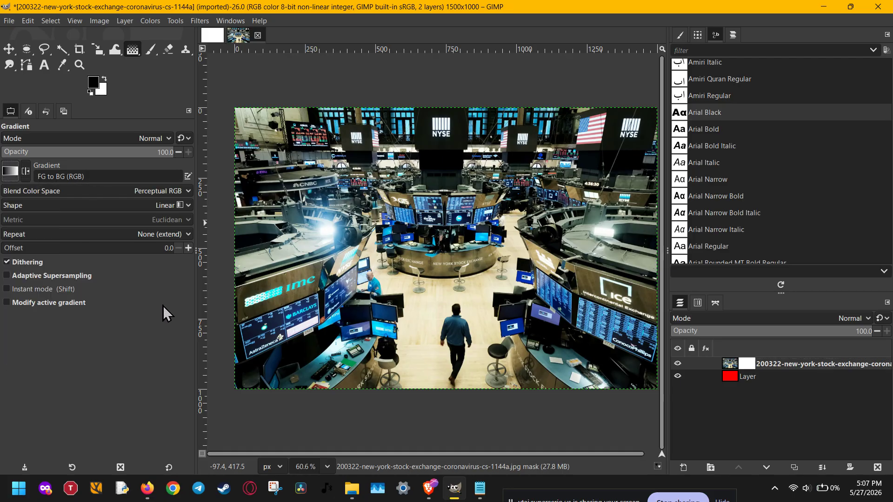
{"action": "left_click", "coordinate": [172, 204]}
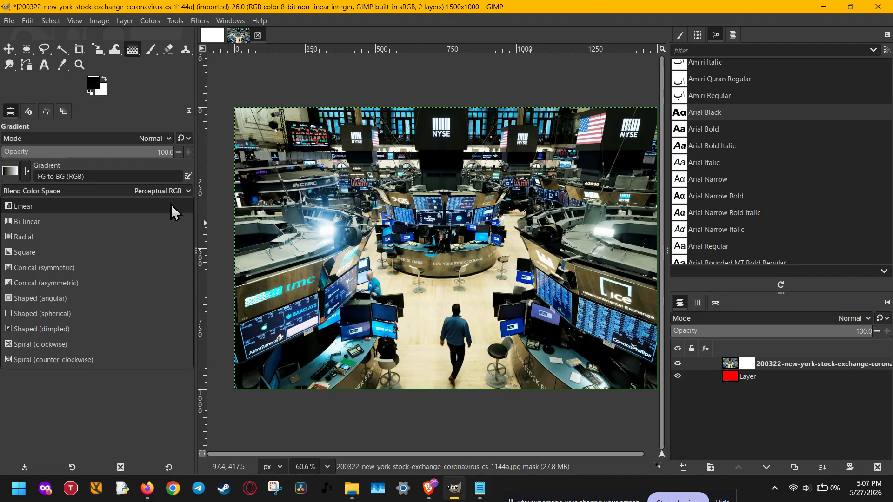
{"action": "left_click", "coordinate": [171, 204]}
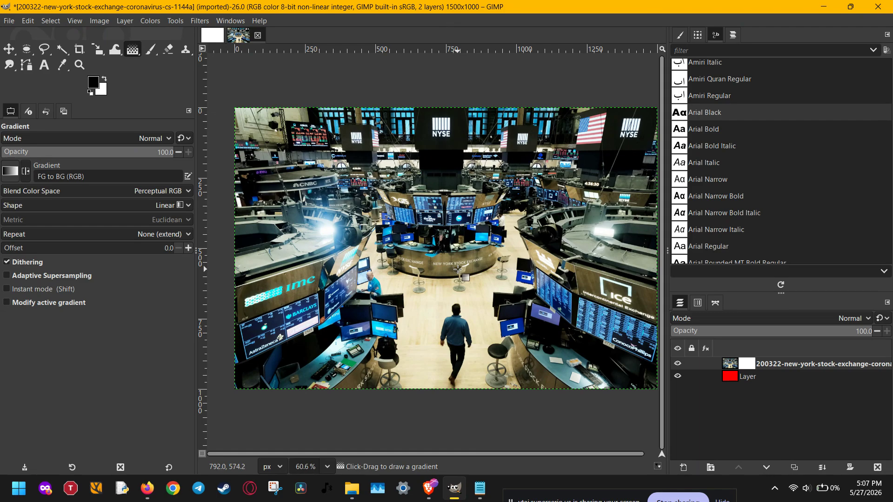
{"action": "double_click", "coordinate": [752, 370]}
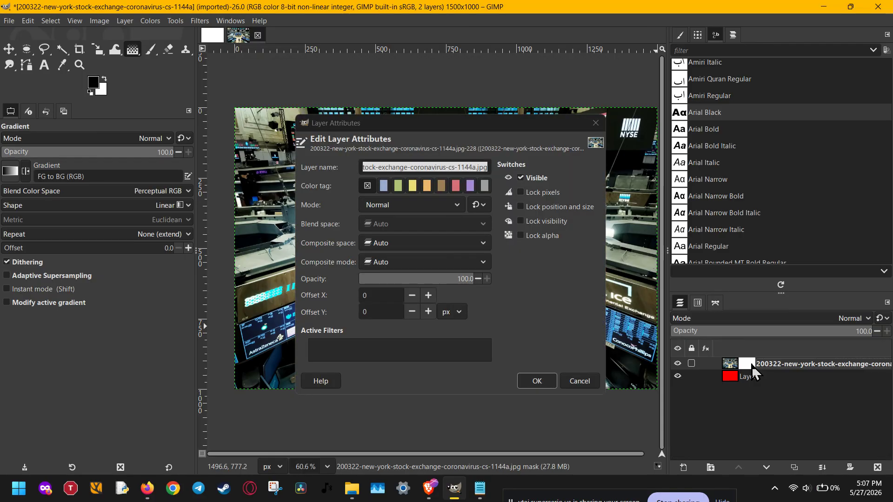
{"action": "left_click", "coordinate": [582, 383]}
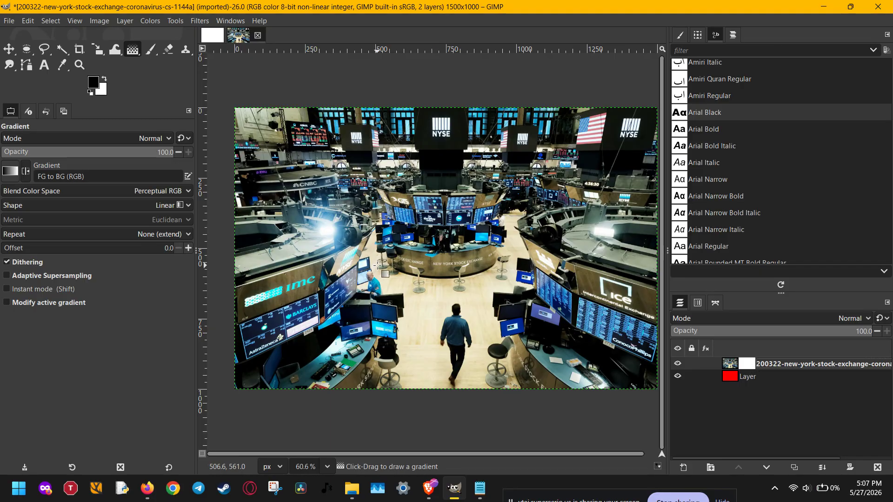
{"action": "left_click_drag", "start_coordinate": [293, 312], "coordinate": [569, 187]}
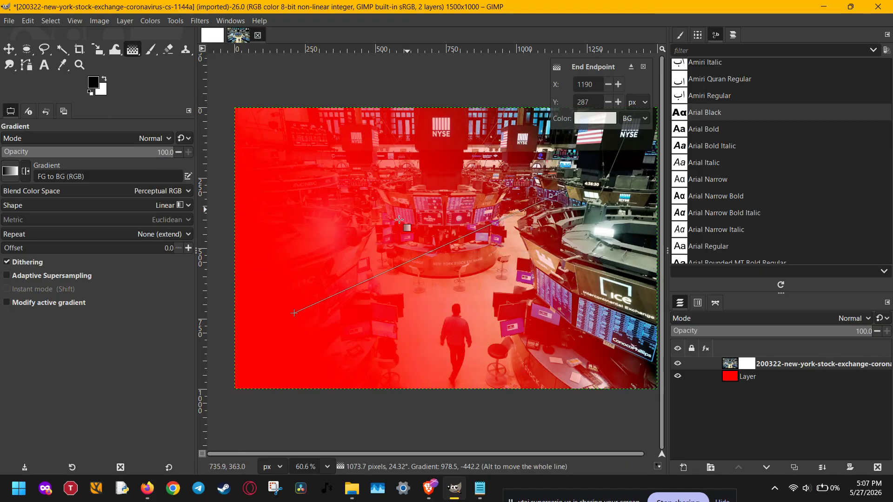
{"action": "key", "text": "Escape"}
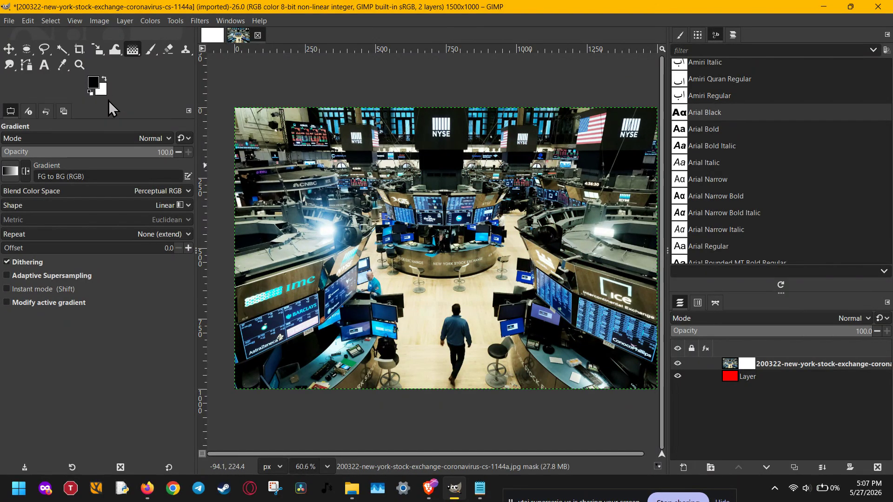
{"action": "left_click_drag", "start_coordinate": [303, 309], "coordinate": [506, 207]}
{"action": "key", "text": "Escape"}
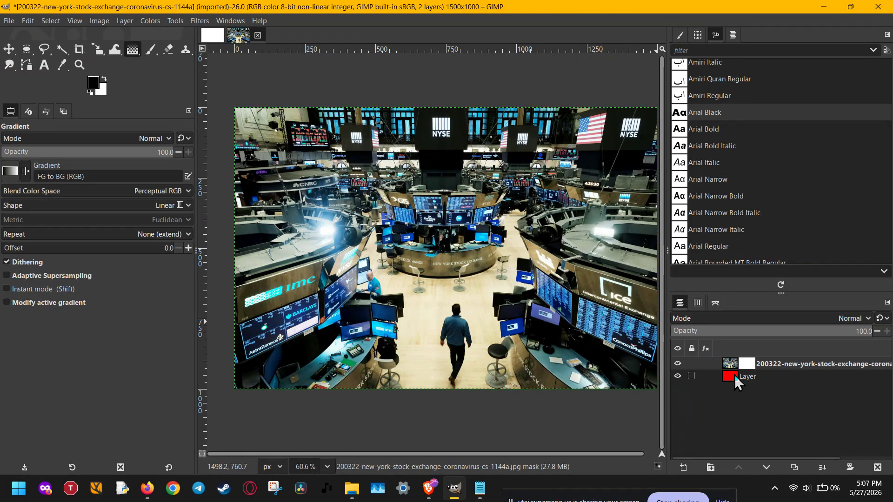
- Draw a linear gradient on the photo's mask from about X 185, Y 965 to about X 502, Y 406 px
{"action": "left_click_drag", "start_coordinate": [338, 303], "coordinate": [302, 338]}
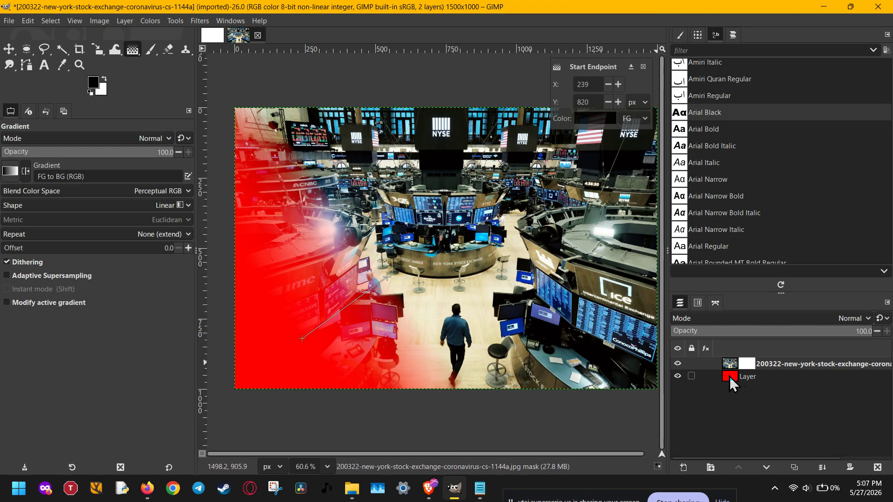
{"action": "left_click_drag", "start_coordinate": [387, 278], "coordinate": [370, 228]}
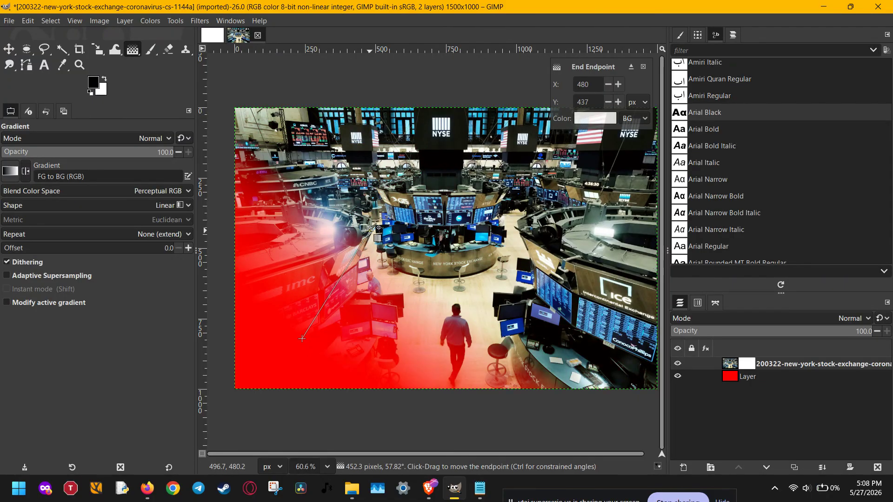
{"action": "left_click_drag", "start_coordinate": [302, 338], "coordinate": [289, 379]}
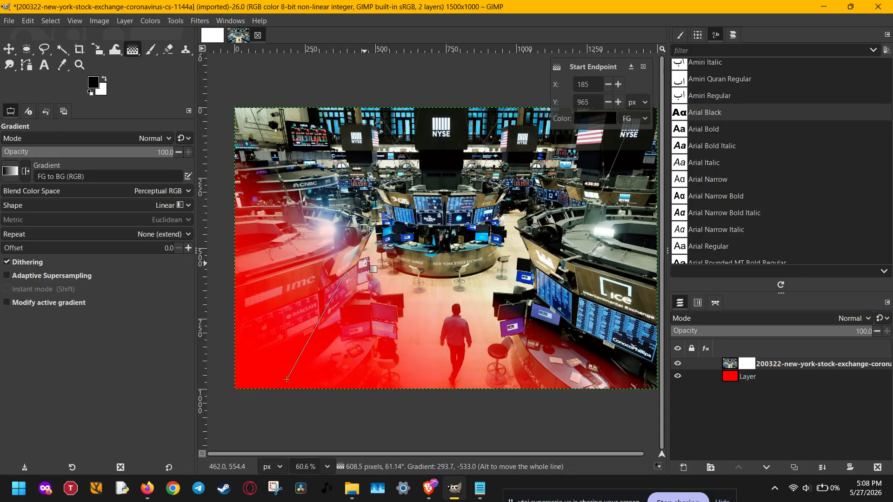
{"action": "left_click_drag", "start_coordinate": [370, 230], "coordinate": [376, 221]}
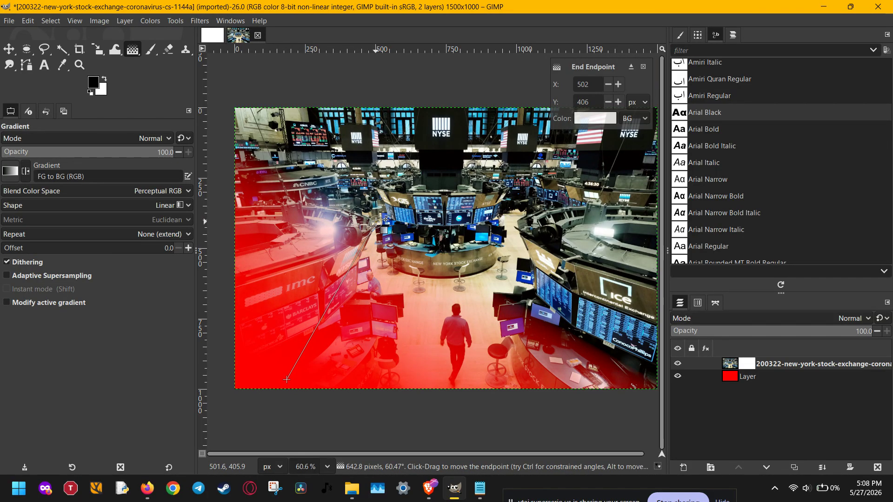
- Refill the layer beneath the photo with blue 009def, hiding the photo layer during the fill and showing it again
{"action": "left_click", "coordinate": [732, 375]}
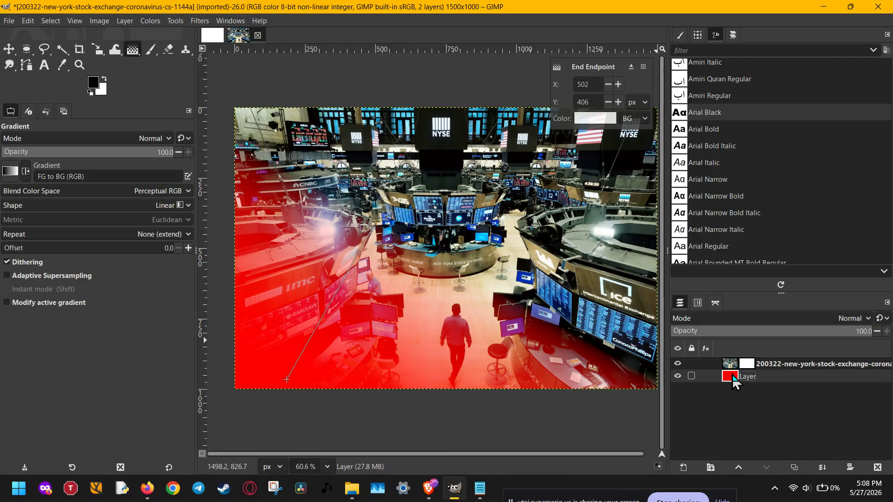
{"action": "left_click", "coordinate": [95, 84]}
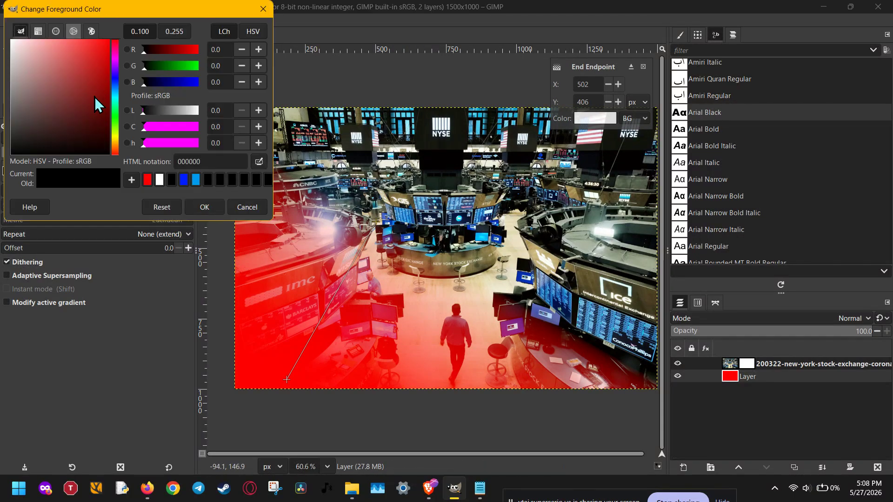
{"action": "left_click", "coordinate": [195, 180]}
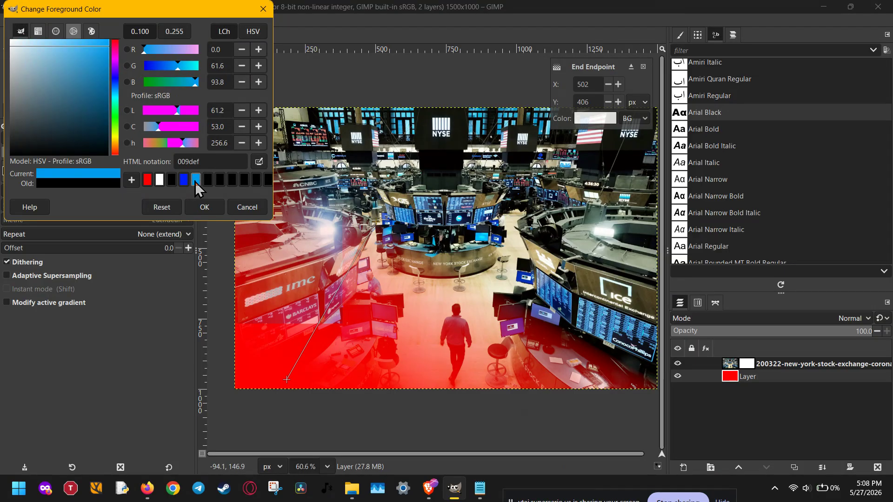
{"action": "left_click", "coordinate": [208, 213]}
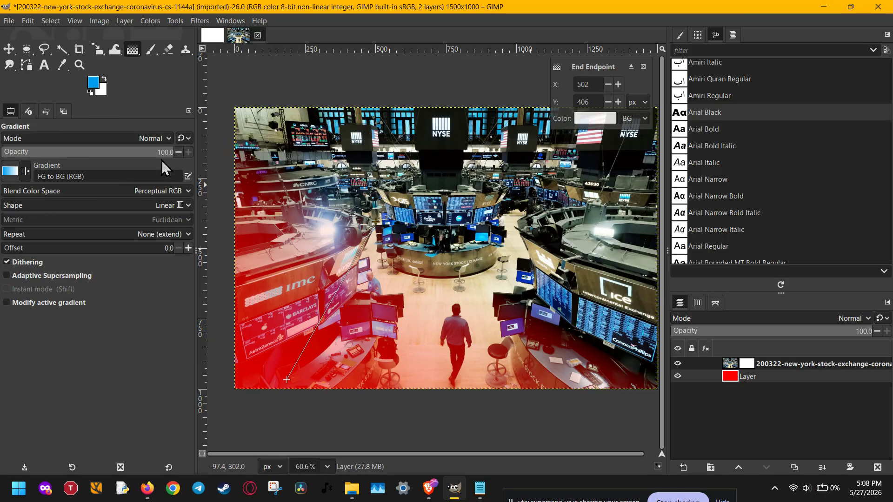
{"action": "left_click", "coordinate": [678, 364]}
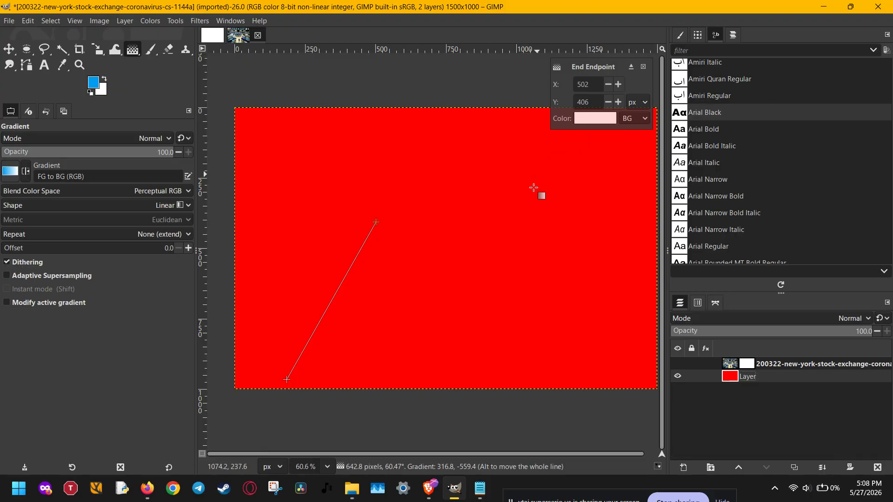
{"action": "key", "text": "shift+b"}
{"action": "left_click", "coordinate": [535, 201]}
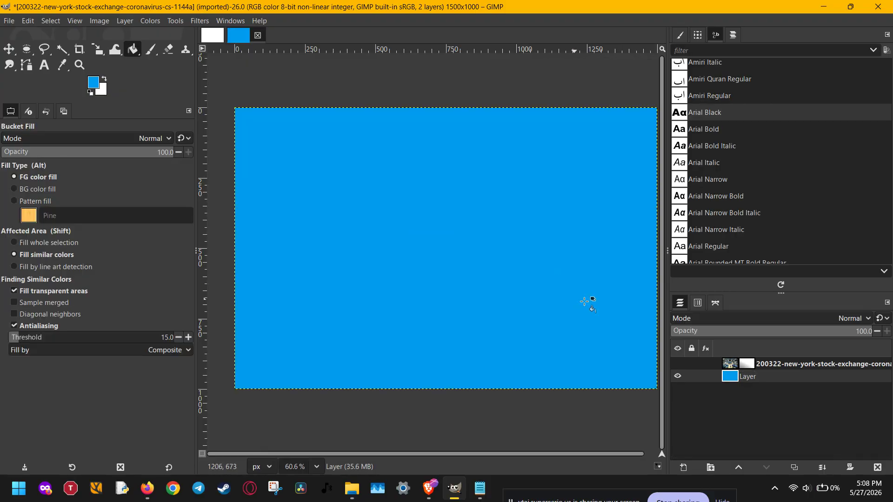
{"action": "left_click", "coordinate": [769, 362]}
{"action": "left_click", "coordinate": [677, 363]}
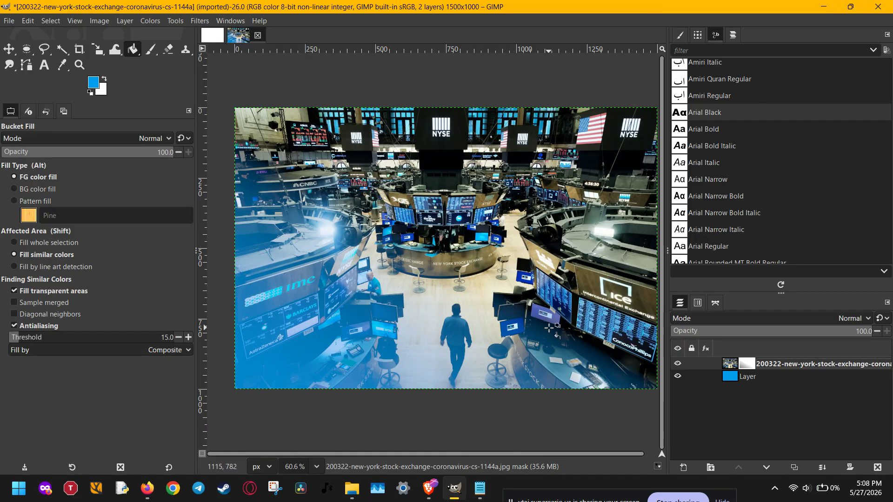
- Select the photo layer's mask and activate the Gradient tool for another fade
{"action": "left_click", "coordinate": [741, 373]}
{"action": "left_click", "coordinate": [745, 365]}
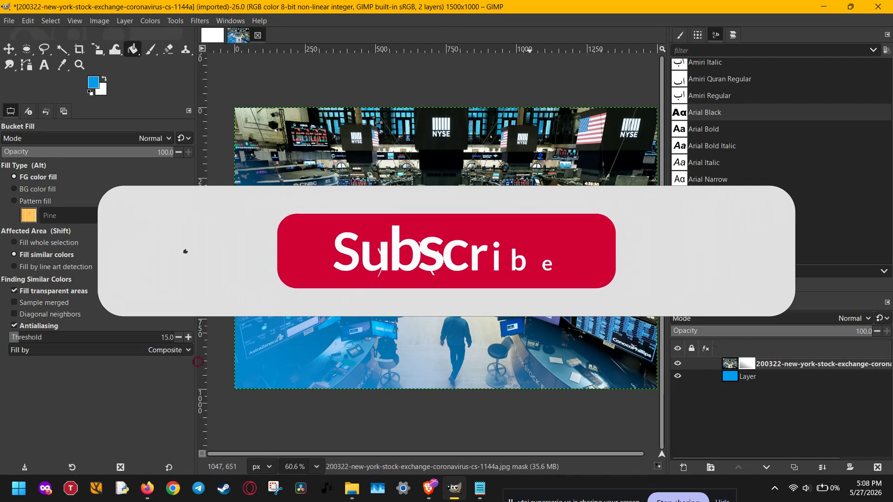
{"action": "key", "text": "g"}
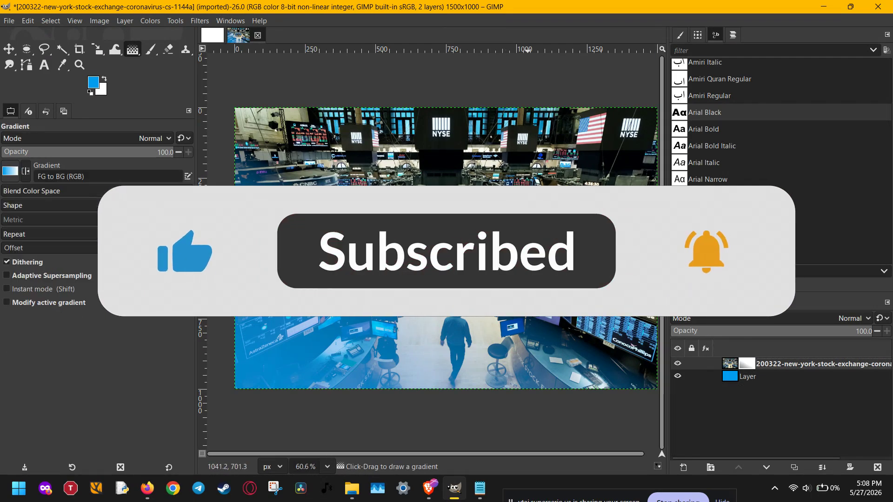